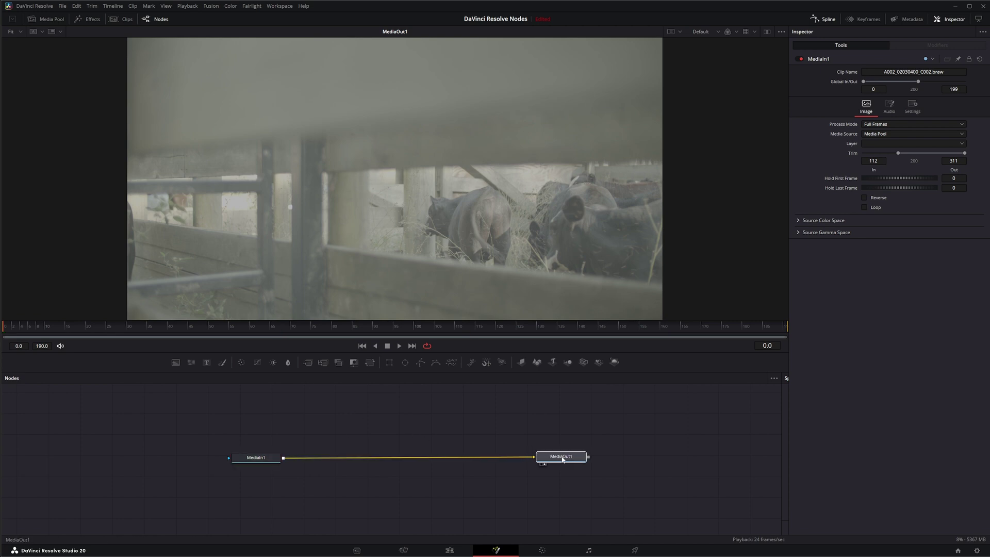
Move the MediaOut1 node farther right, leaving open space after MediaIn1
left_click_drag(555, 459, 555, 460)
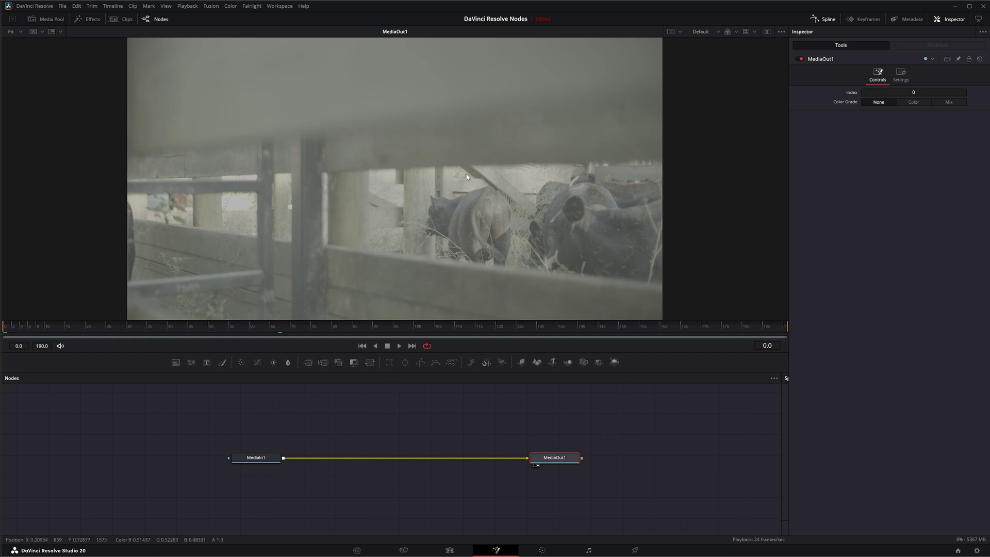
left_click(337, 428)
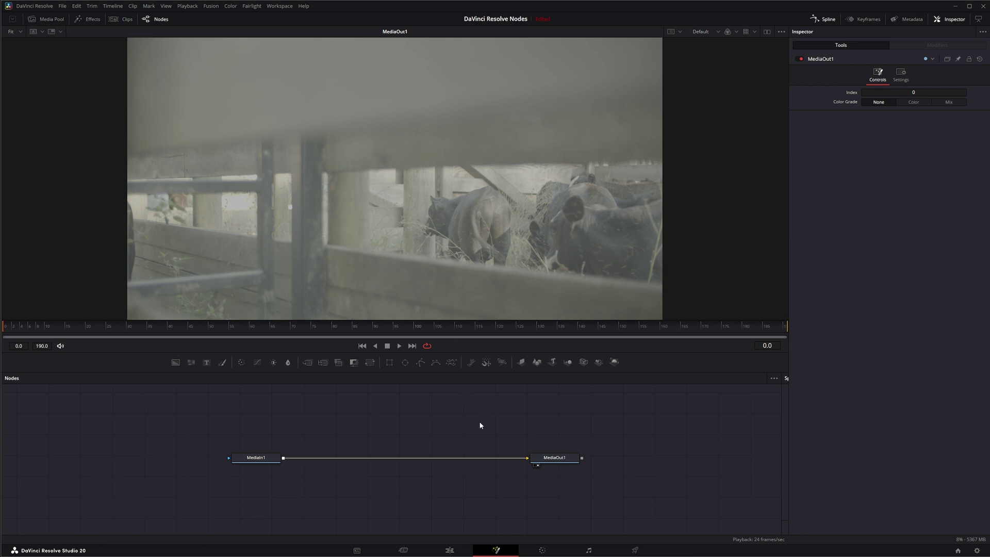
left_click_drag(557, 460, 603, 461)
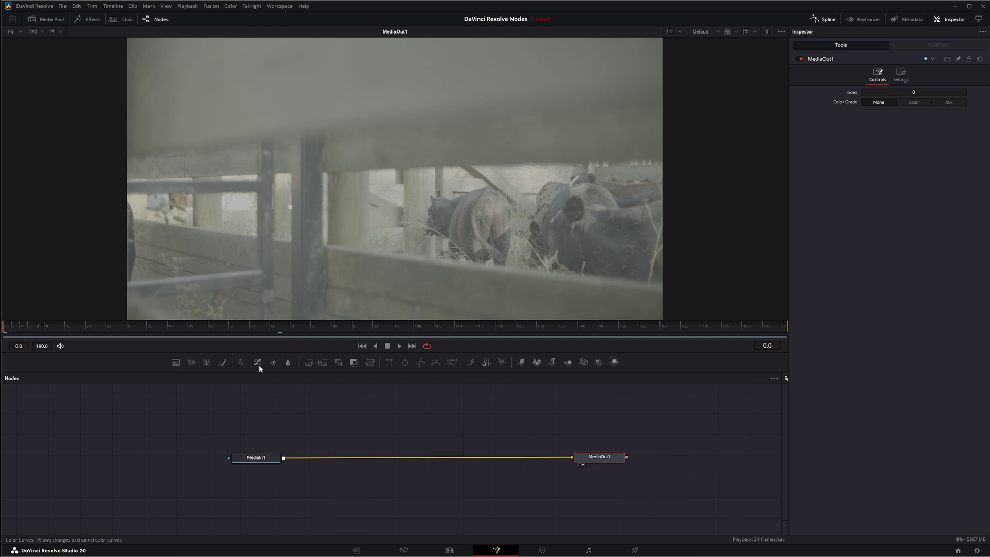
With MediaIn1 selected, search the tool list for 'color sp' and pick Color Space Transform
left_click(267, 459)
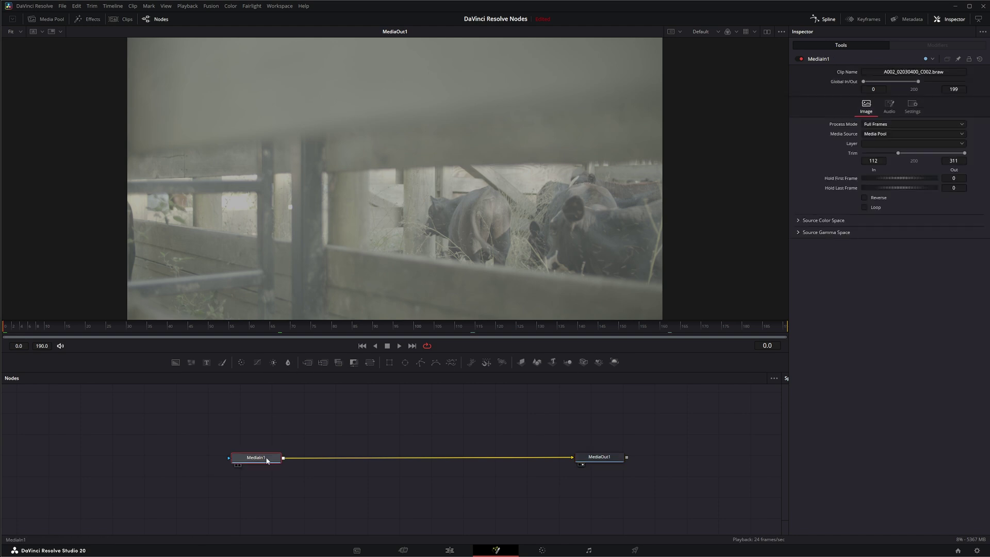
key("shift+space")
type("out")
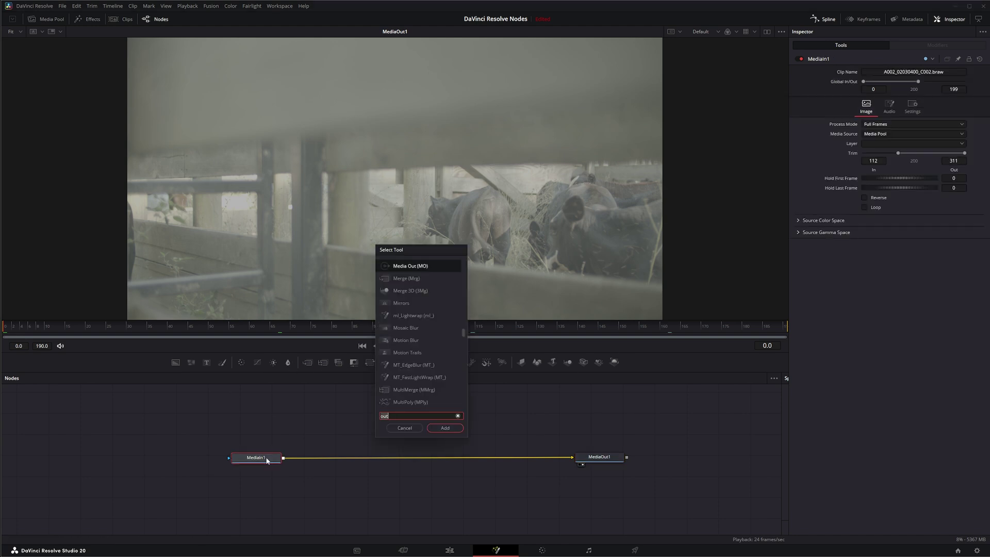
key("BackSpace")
key("BackSpace")
key("BackSpace")
type("color")
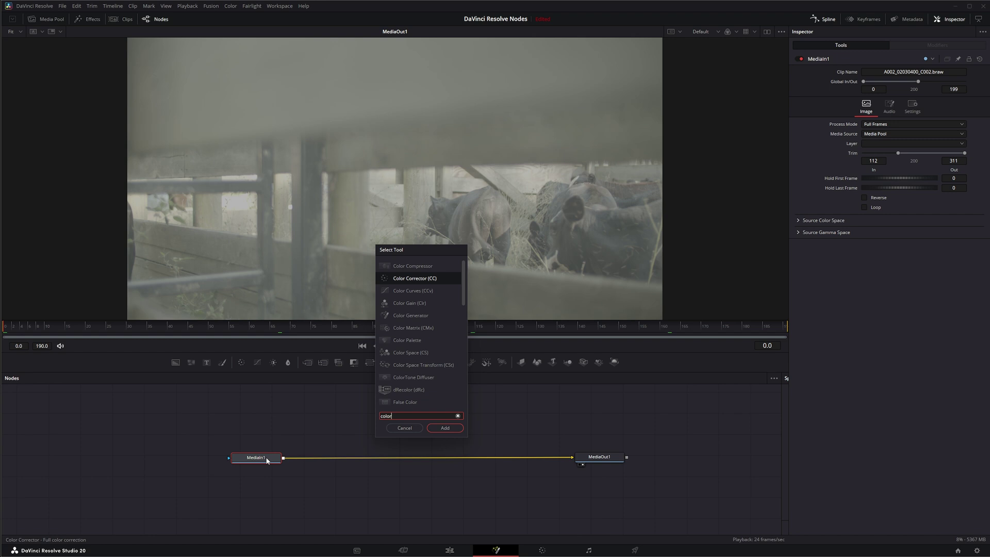
type(" sp")
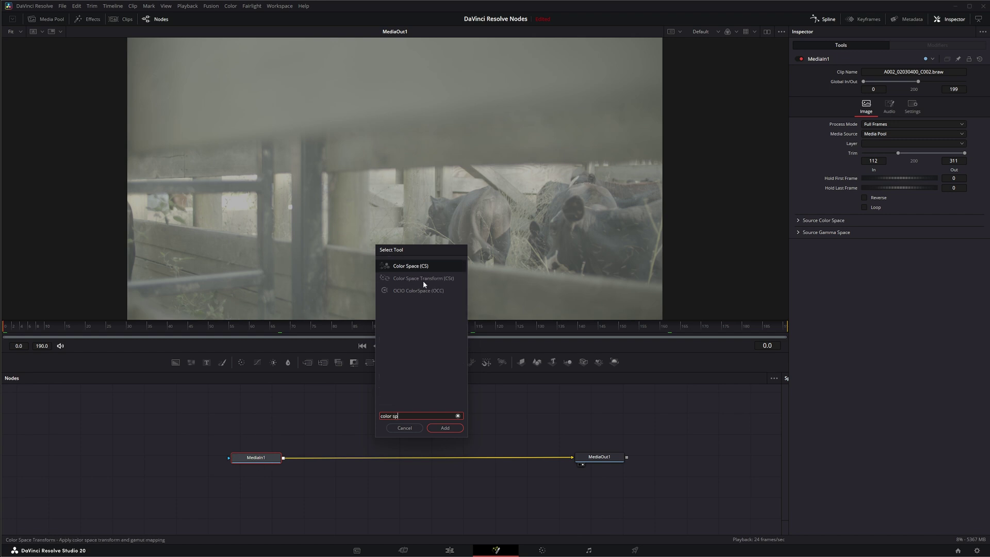
left_click(423, 279)
Set ColorSpaceTransform1's input to Blackmagic Design Video Gen 5 with DaVinci Intermediate gamma
left_click(453, 428)
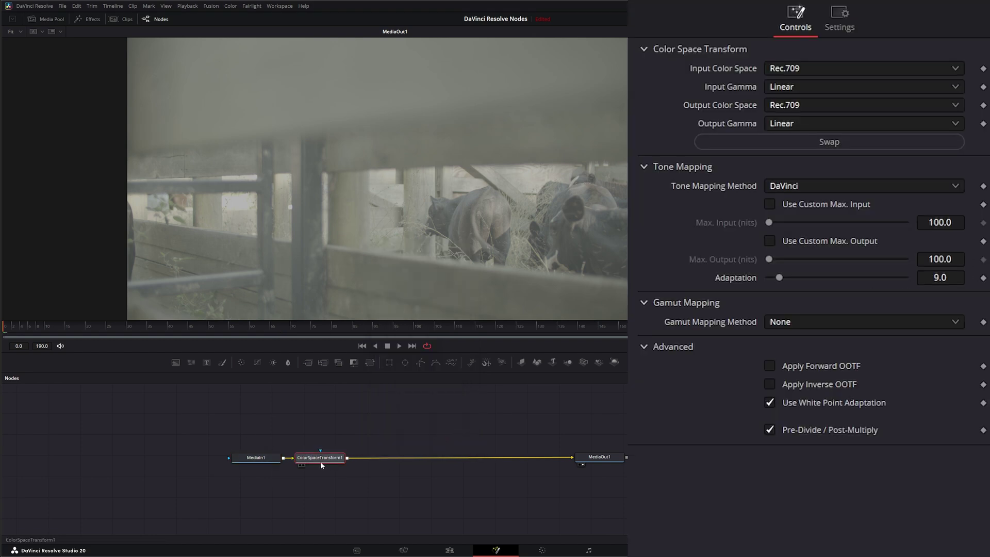
key("1")
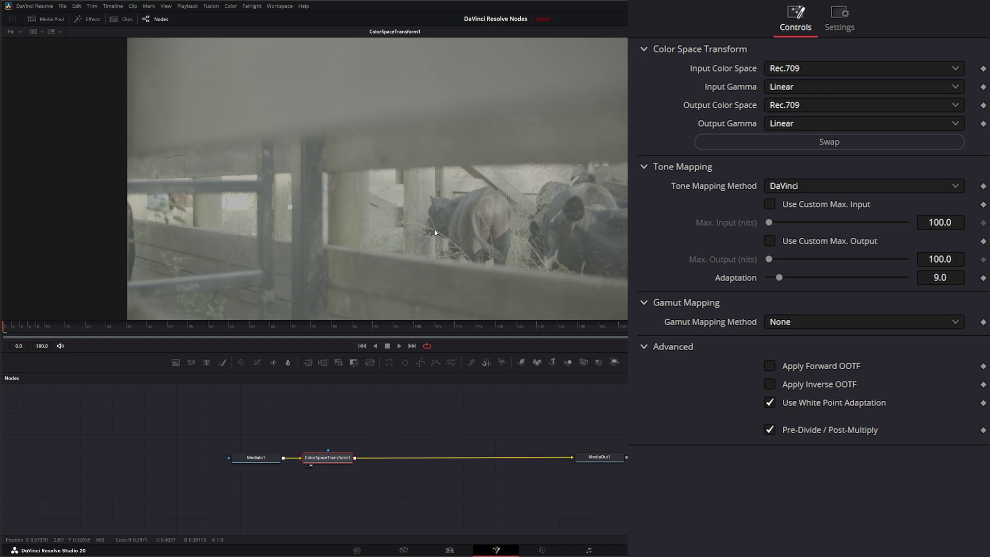
left_click(792, 64)
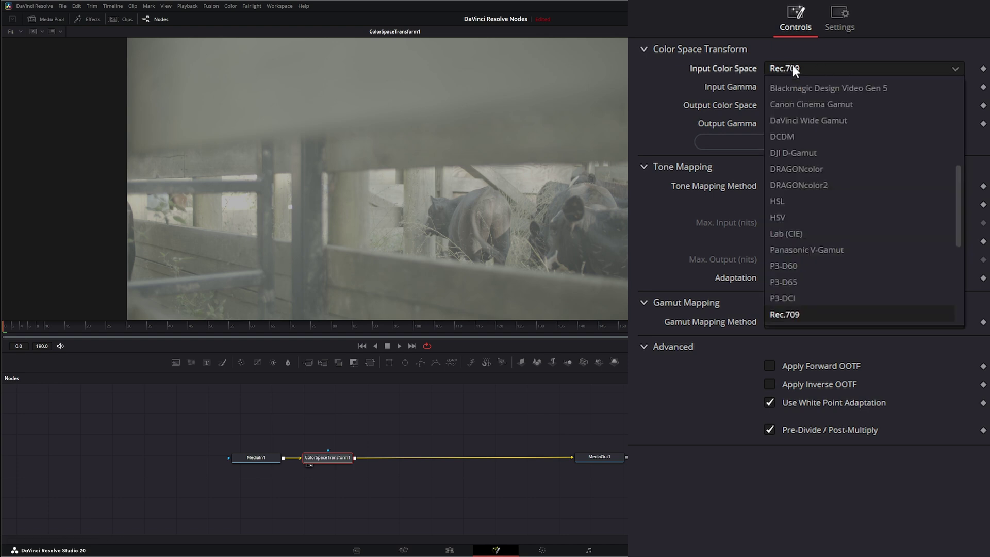
left_click(849, 87)
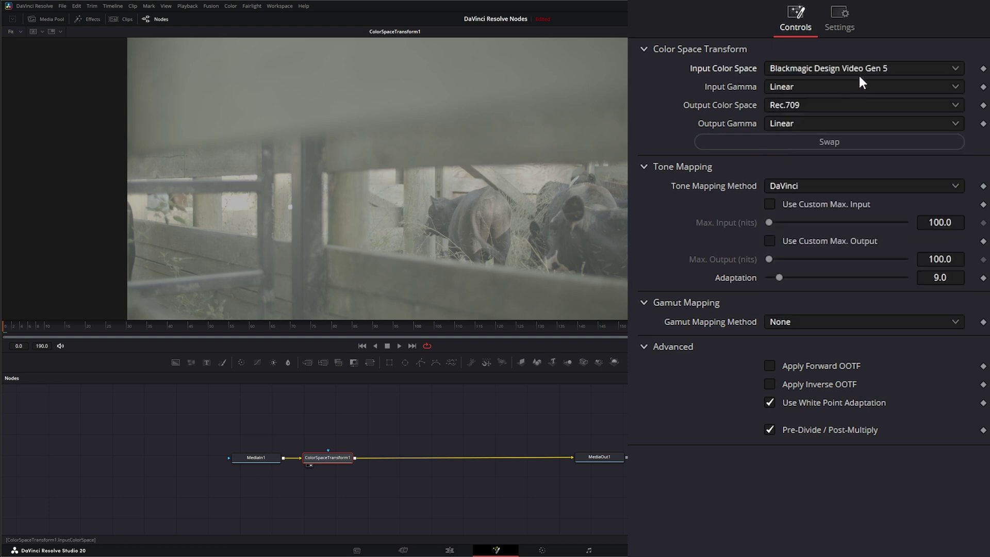
left_click(783, 87)
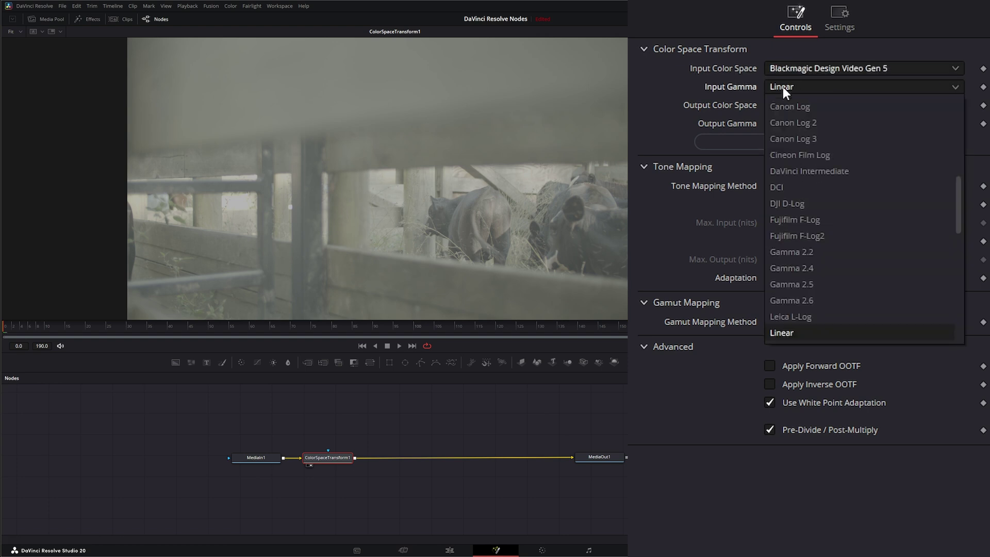
left_click(827, 170)
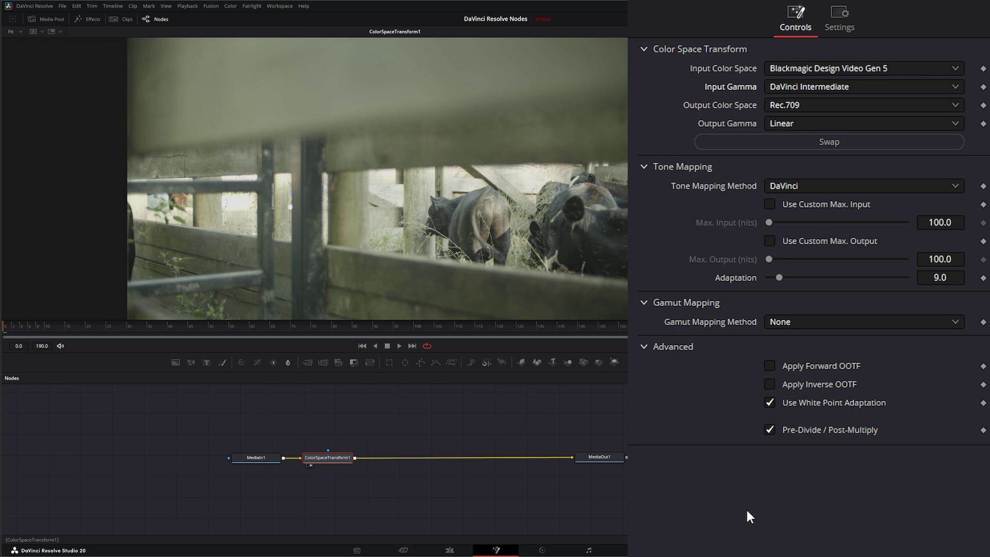
left_click(670, 347)
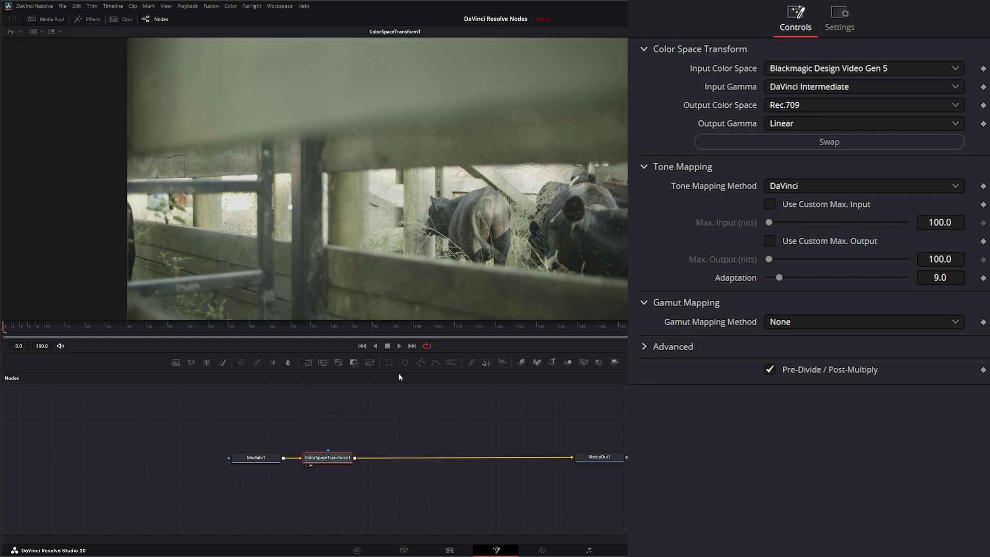
Merge a Text1 node over the footage via Merge1, reading 'COWS' in yellow
left_click_drag(206, 362, 423, 456)
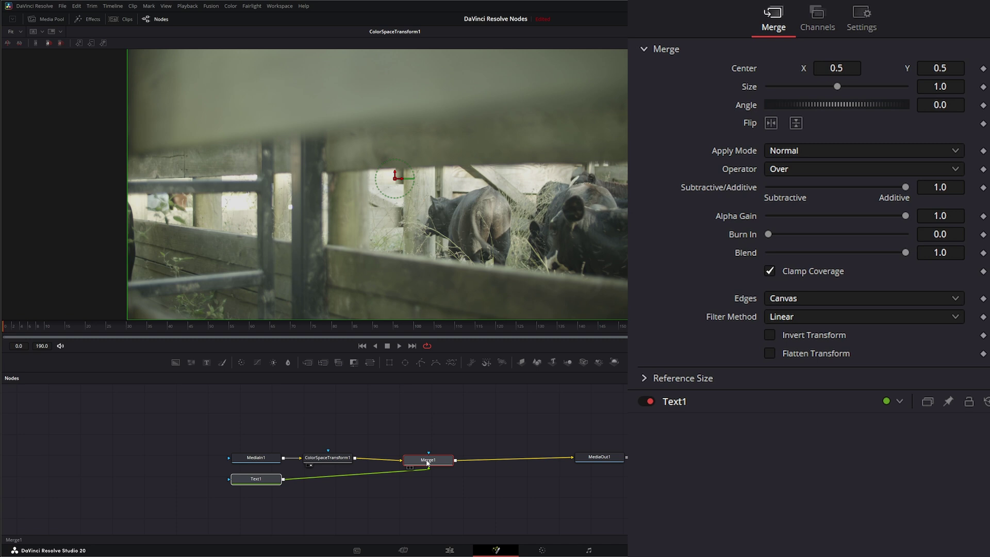
left_click_drag(261, 475, 425, 424)
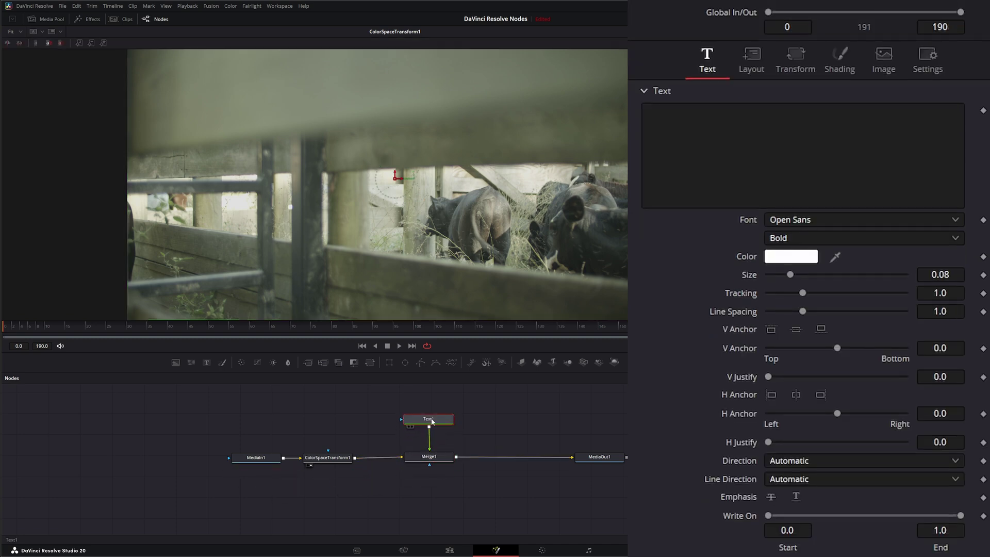
left_click(712, 137)
type("C")
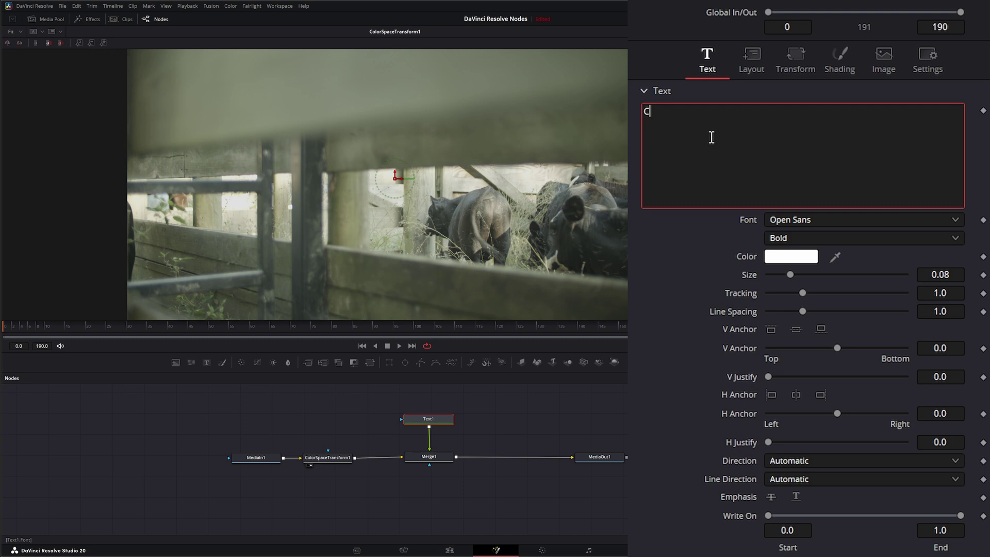
type("OWS")
left_click(791, 256)
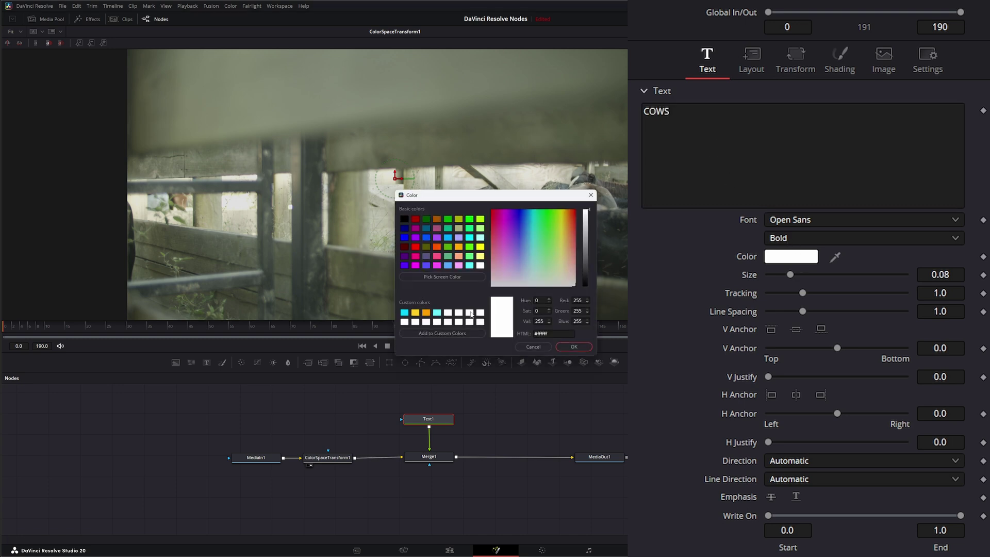
left_click(561, 228)
left_click(574, 347)
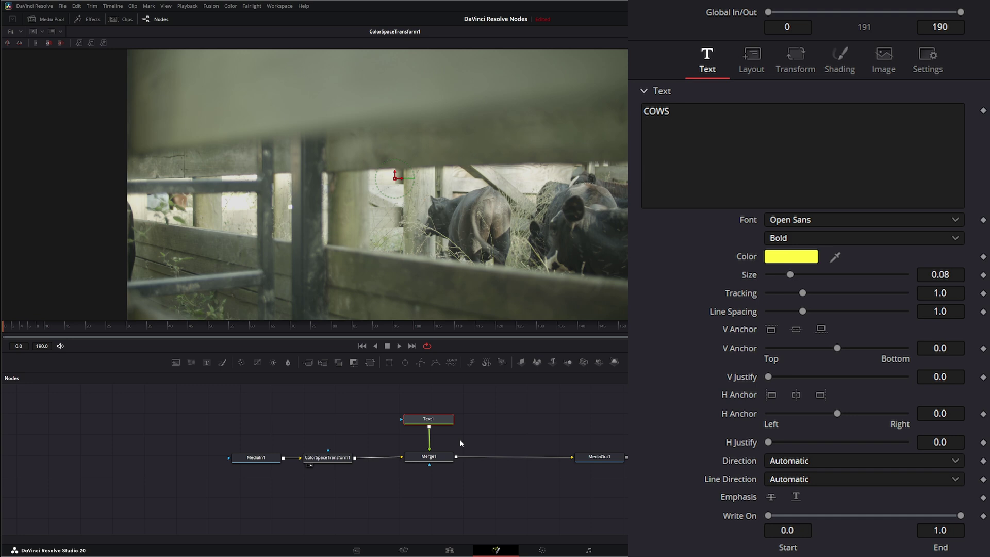
Enlarge the COWS title to size 0.3904 and preview the clip, returning to frame one
left_click(411, 464)
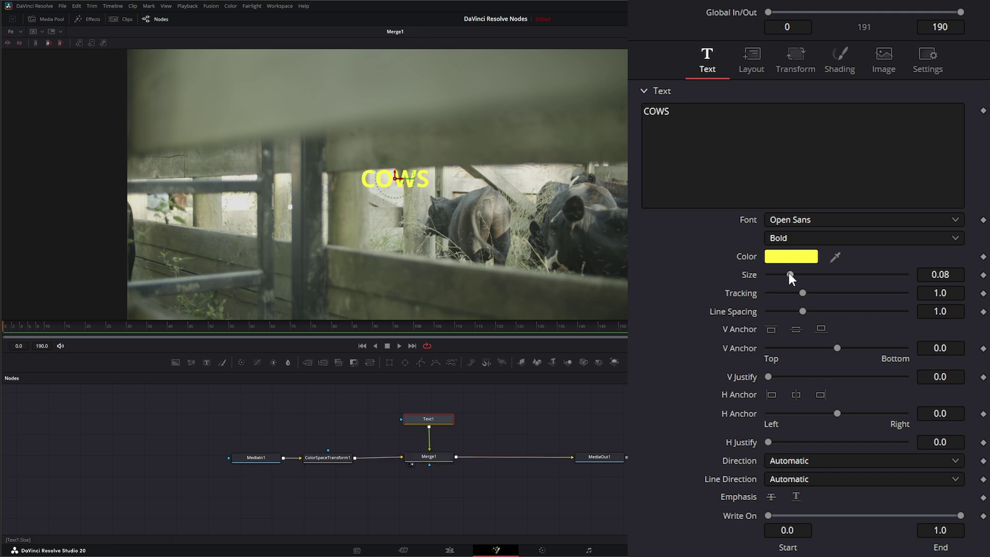
left_click_drag(790, 274, 875, 274)
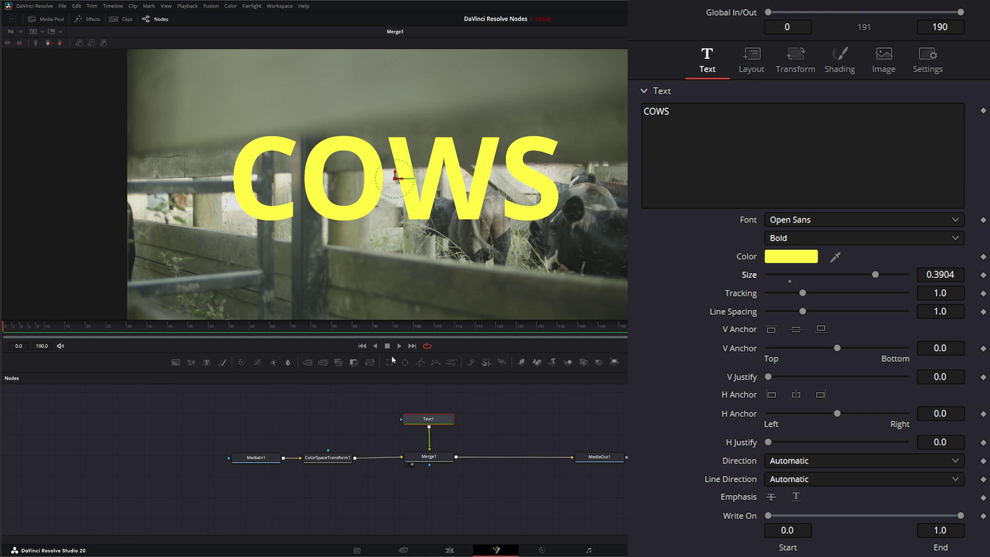
left_click(399, 347)
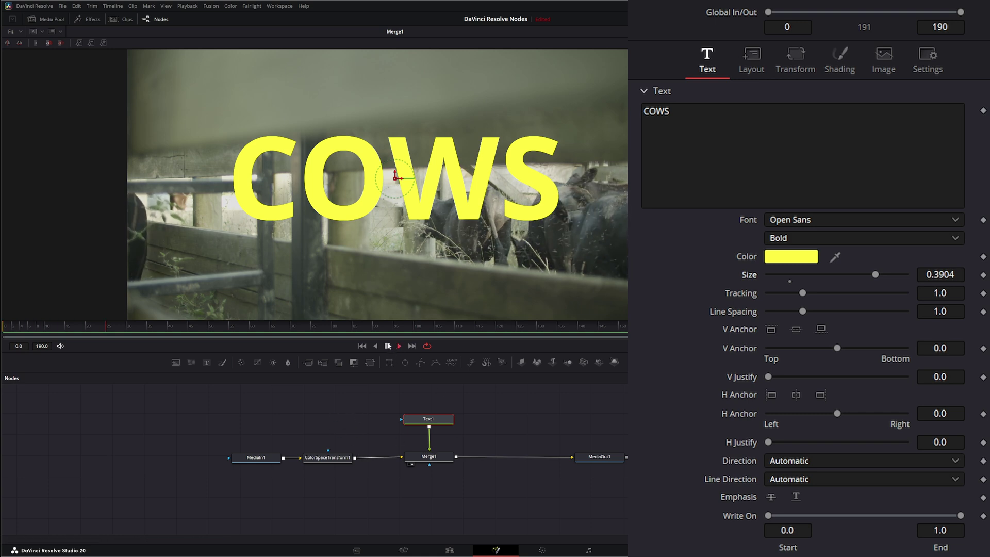
left_click(387, 346)
left_click(362, 346)
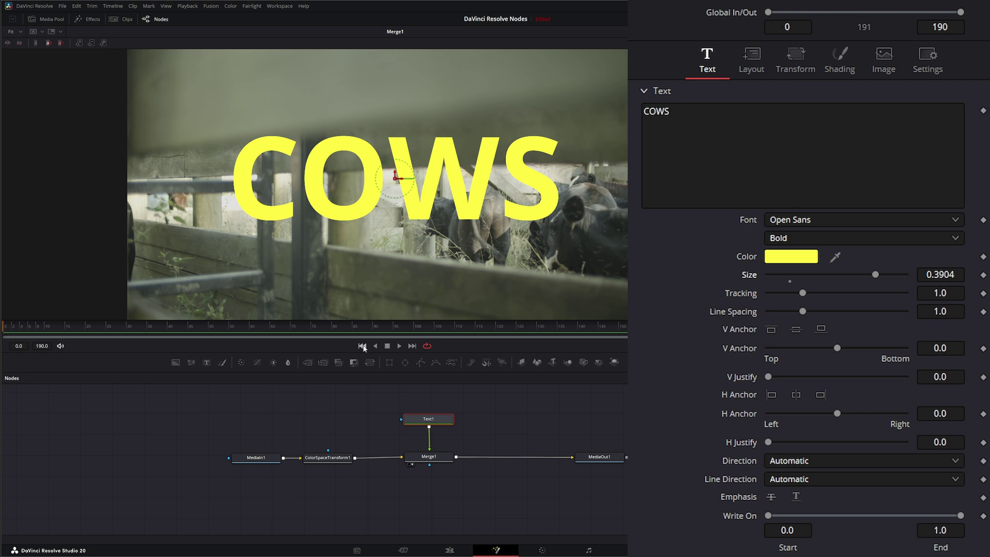
left_click(522, 409)
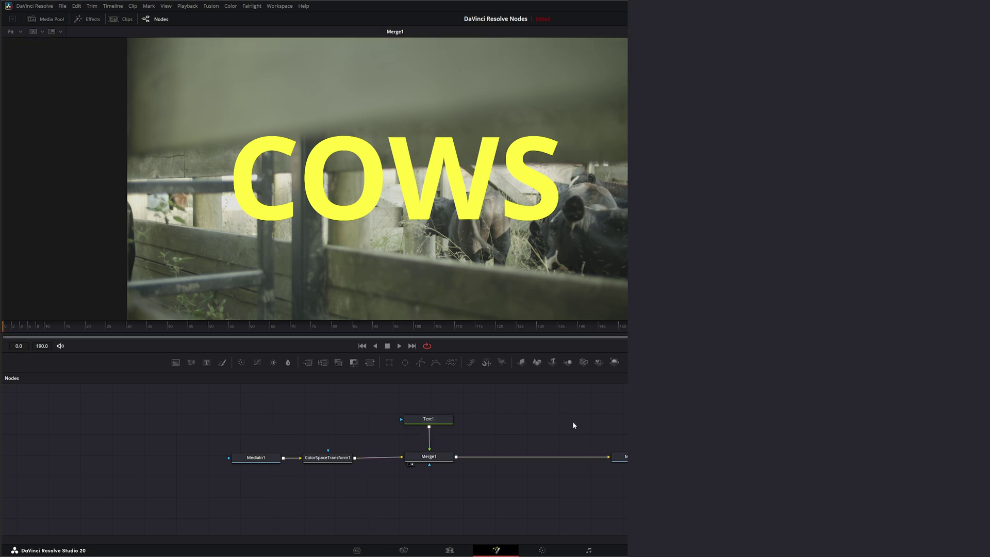
Show MediaOut1's settings, Index 0 and Color Grade None, in the Inspector
left_click(618, 457)
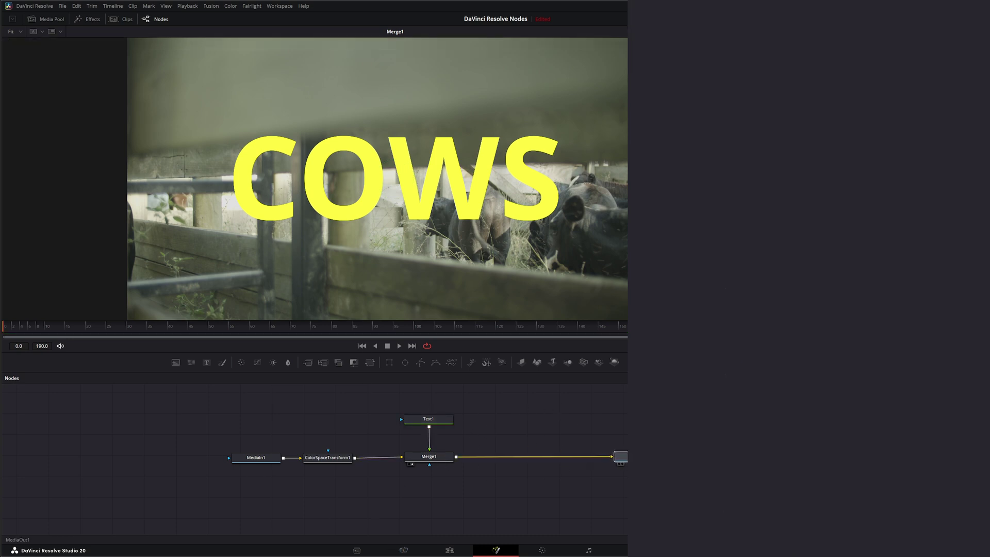
left_click(541, 419)
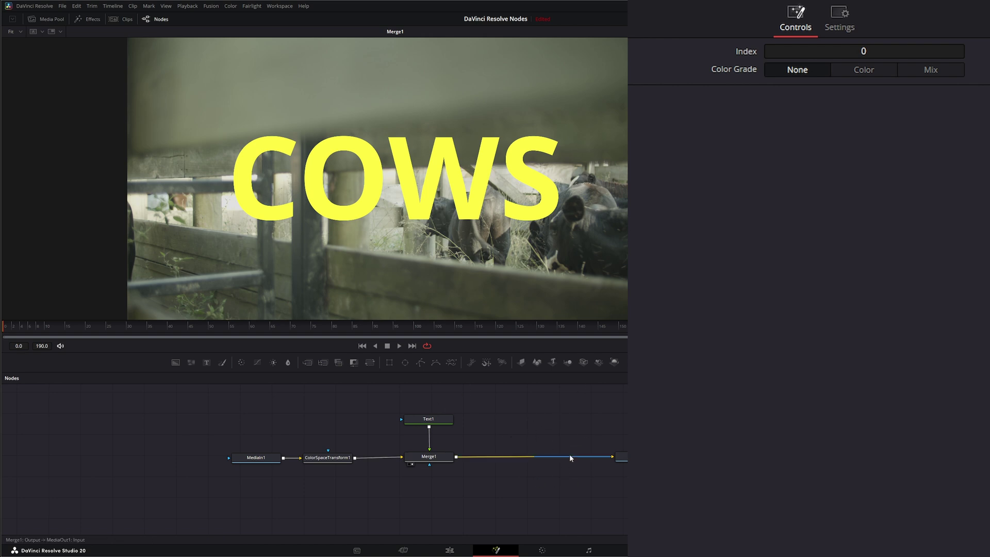
Paste a copy of ColorSpaceTransform1 after Merge1 as ColorSpaceTransform2 and view it
left_click(328, 459)
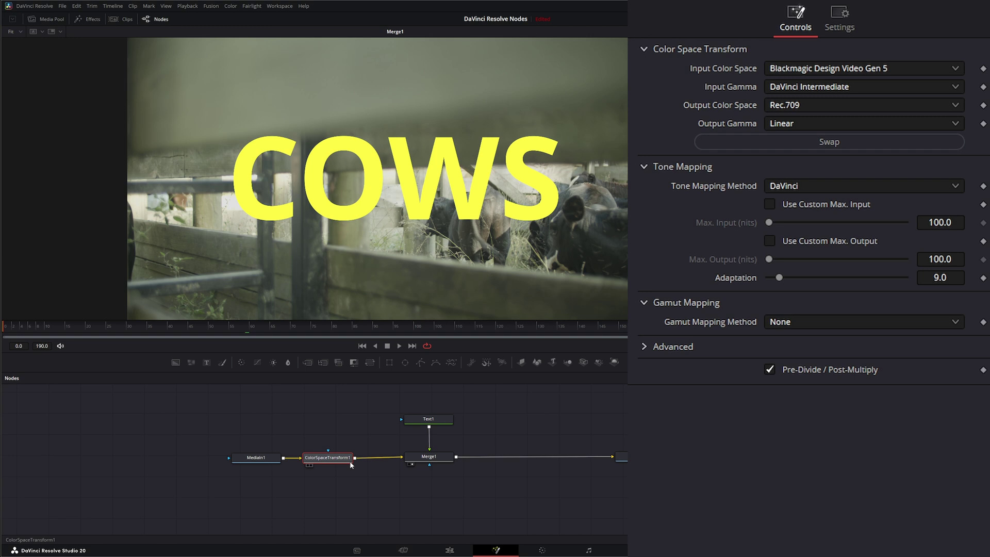
key("ctrl+v")
left_click_drag(392, 459, 536, 458)
key("1")
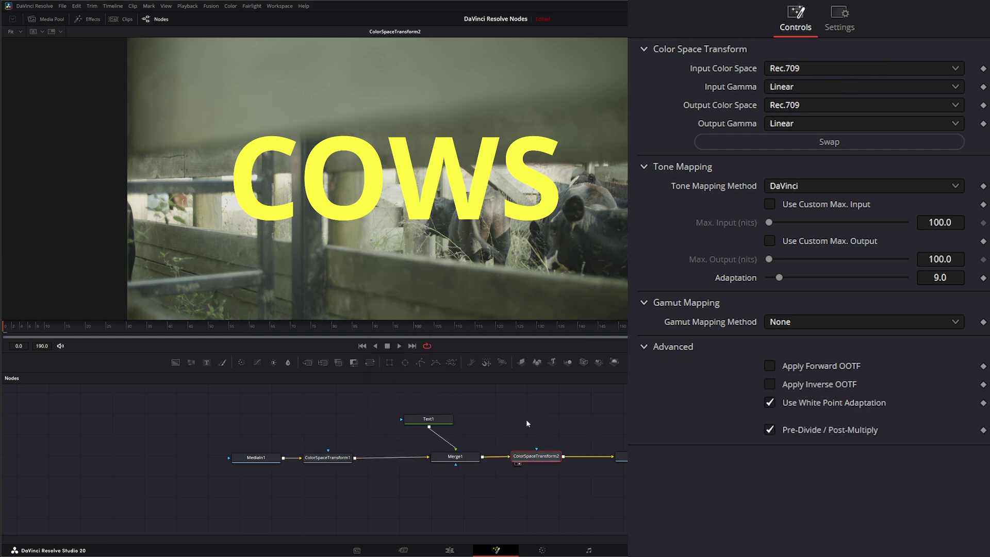
Set ColorSpaceTransform2's output to Blackmagic Design Video Gen 5 with DaVinci Intermediate gamma
left_click(791, 69)
left_click(791, 69)
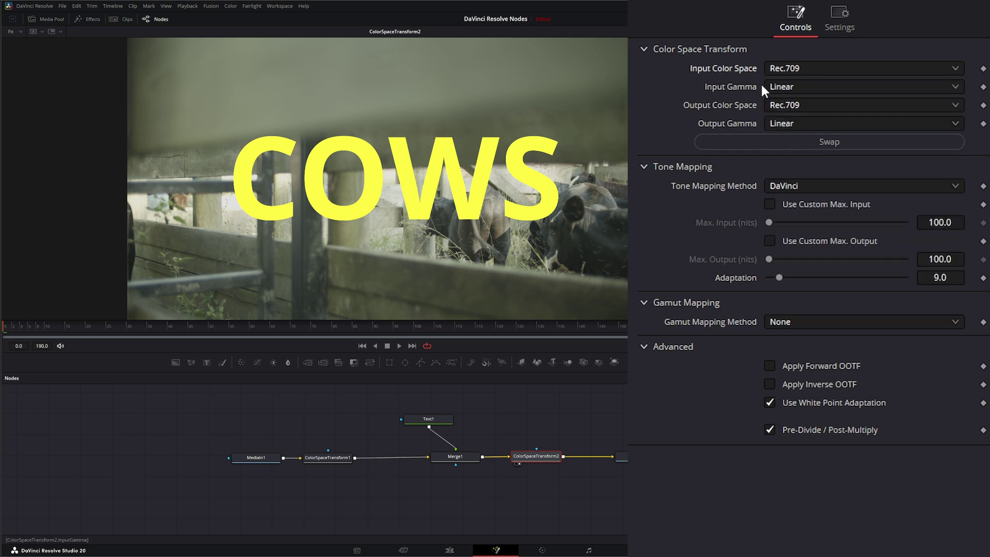
left_click(792, 104)
left_click(832, 127)
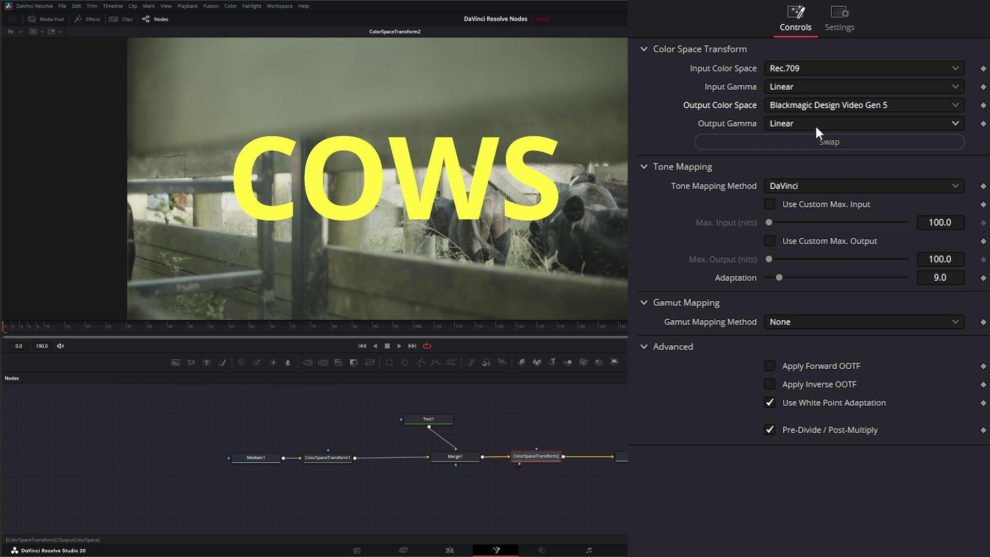
left_click(815, 125)
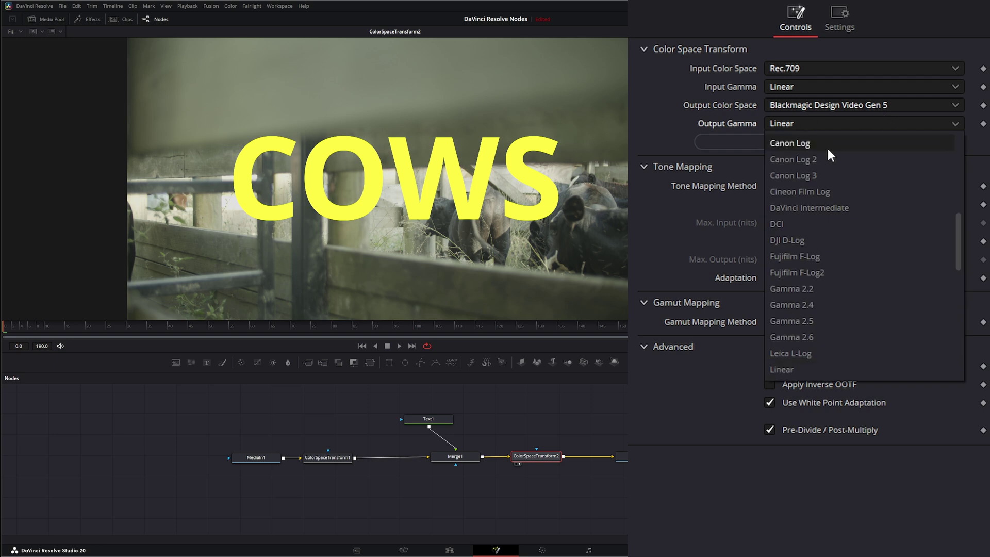
left_click(841, 207)
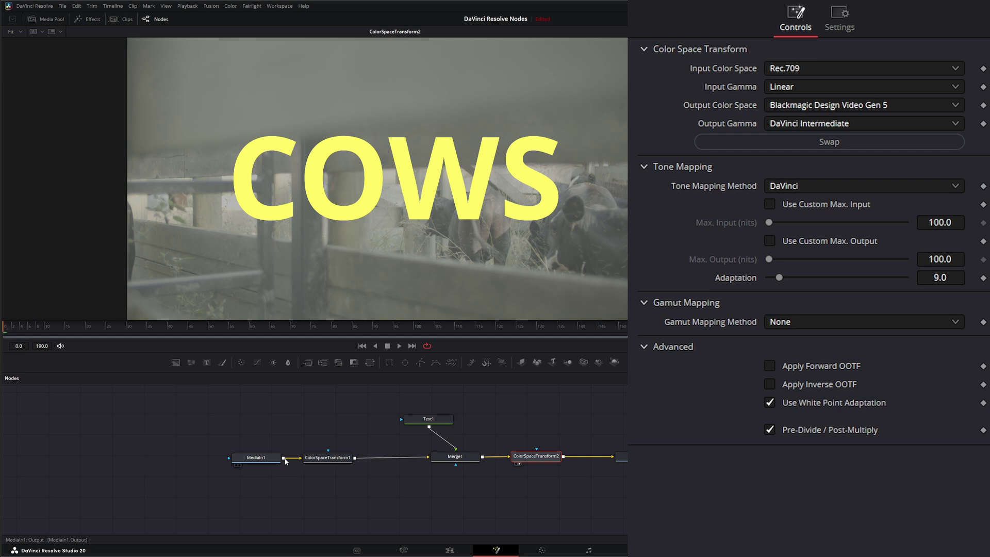
left_click(237, 465)
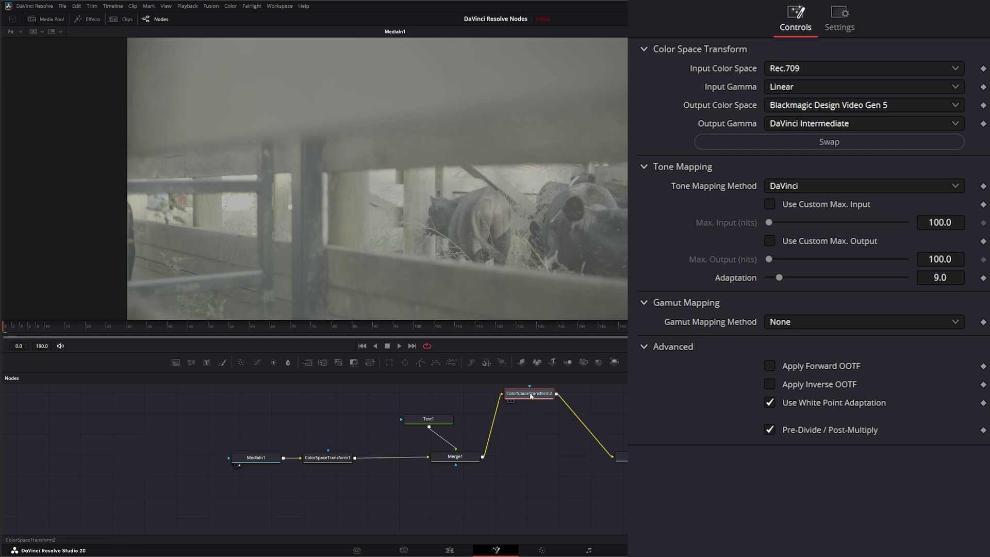
left_click(518, 463)
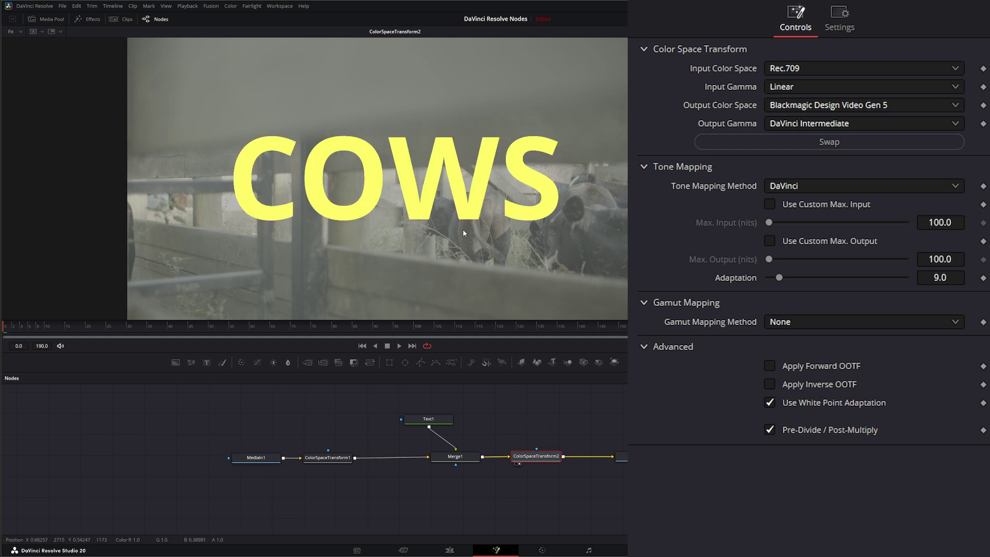
left_click_drag(519, 422, 558, 481)
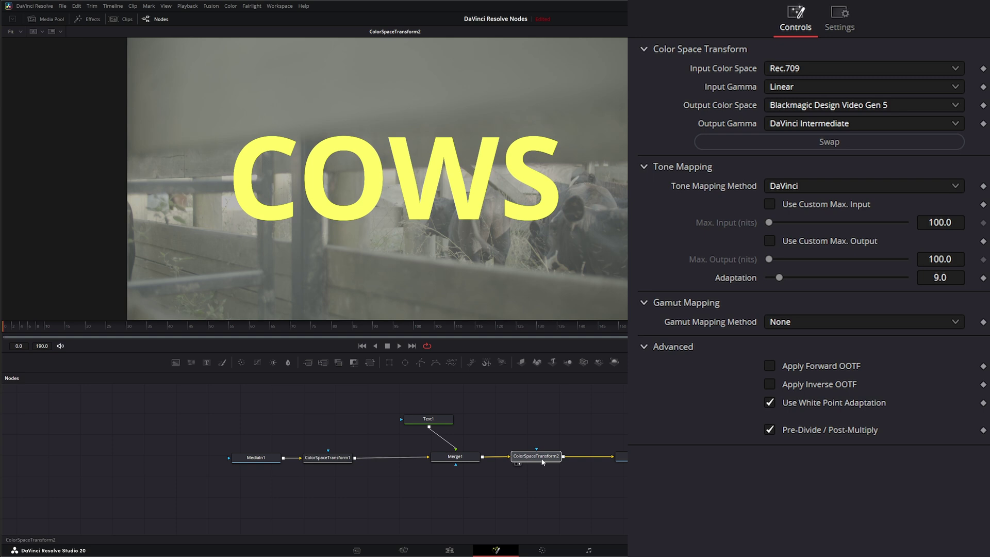
Add a File LUT node after ColorSpaceTransform2 using the 'file' tool search
left_click(540, 458)
key("shift+space")
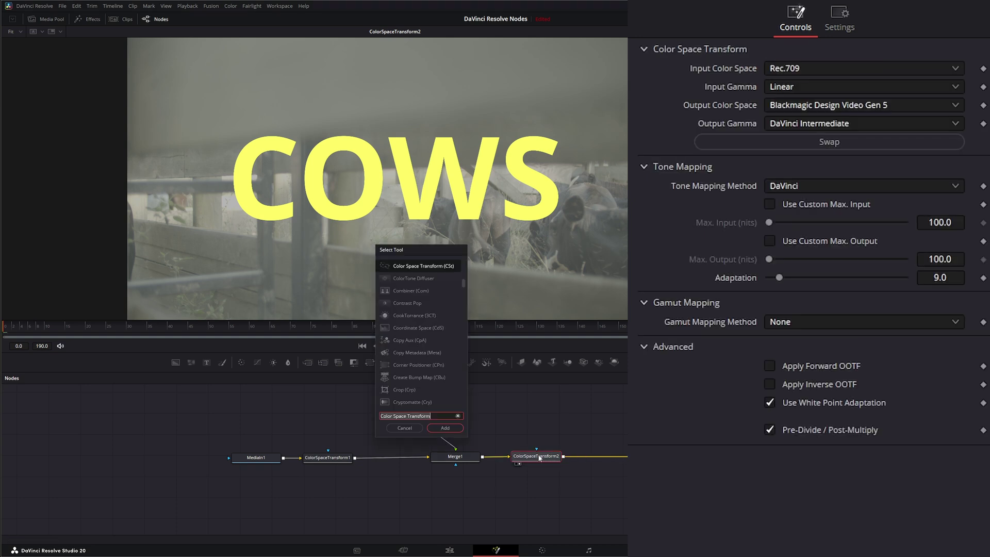
type("file")
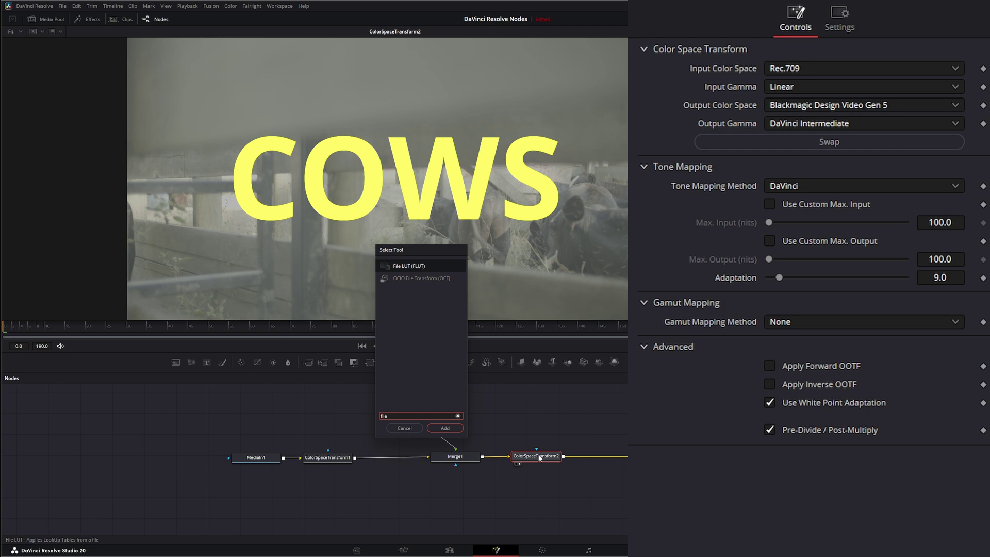
key("Return")
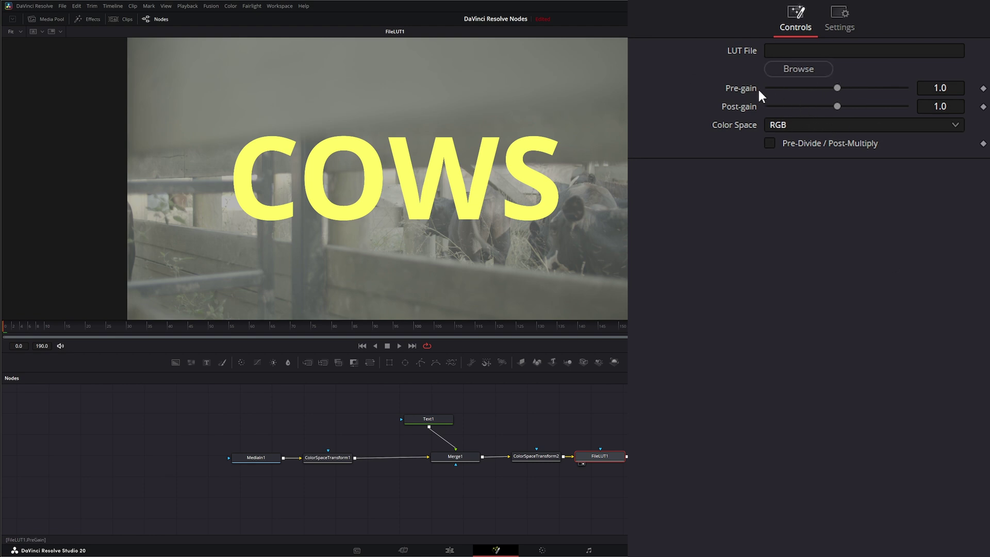
Load BMPCC4K_6K_Tobacco.cube into FileLUT1 from the Buttery LUTs folder
left_click(798, 68)
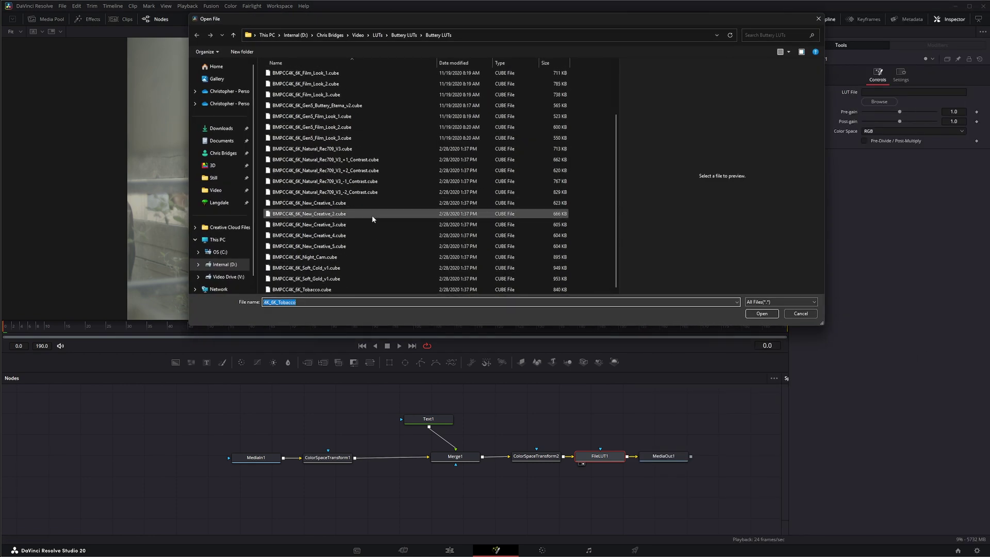
double_click(310, 289)
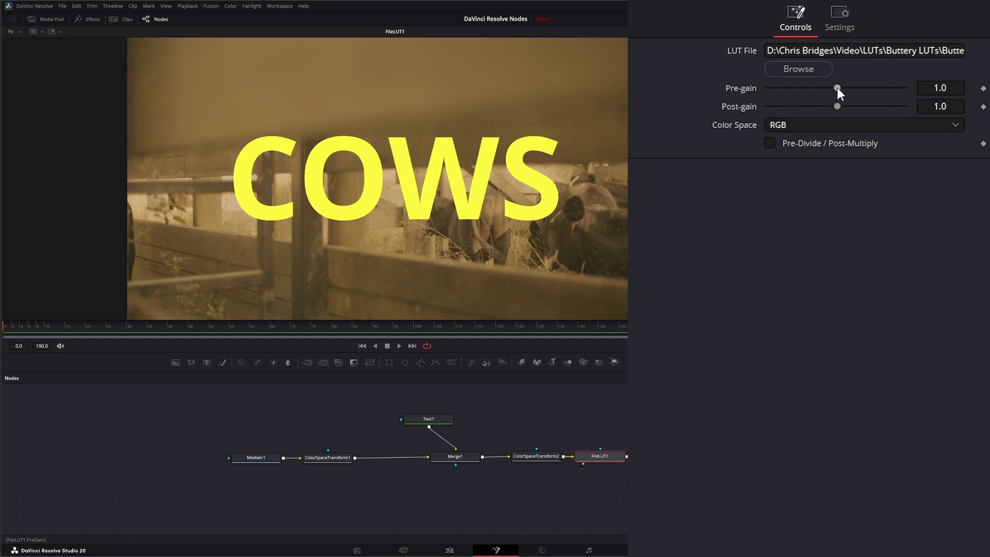
Compare with and without the LUT, then set Pre-gain 0.9 and Post-gain 0.99
left_click_drag(837, 88, 836, 88)
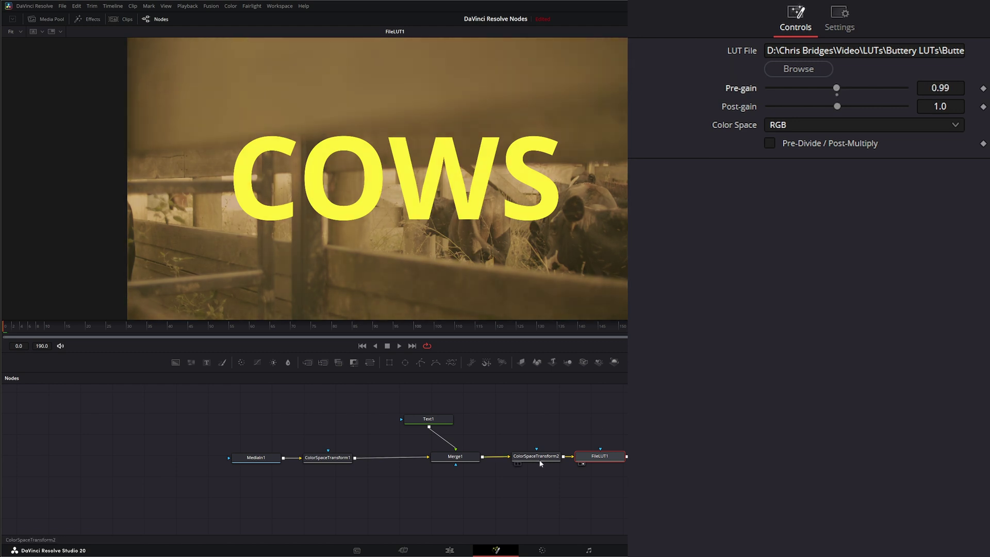
left_click(517, 463)
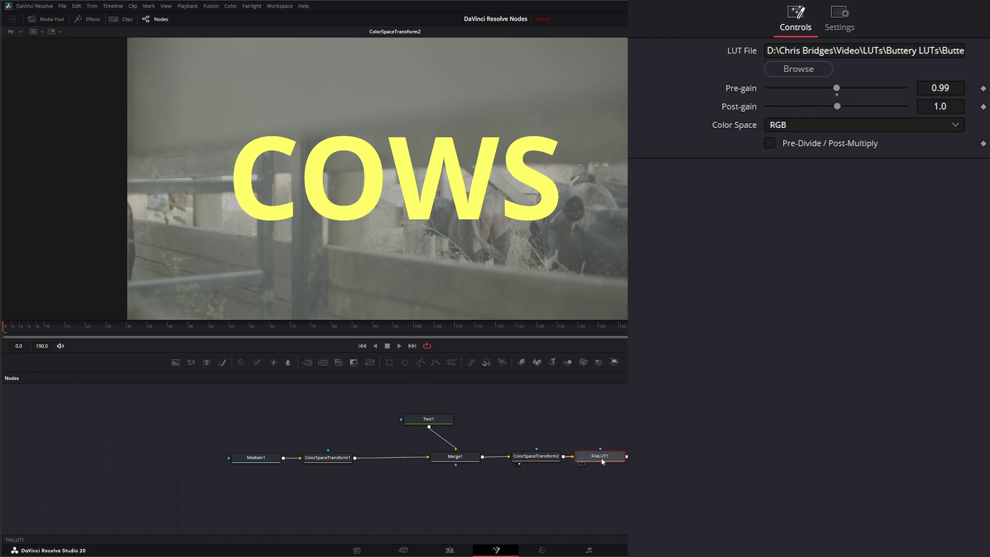
key("1")
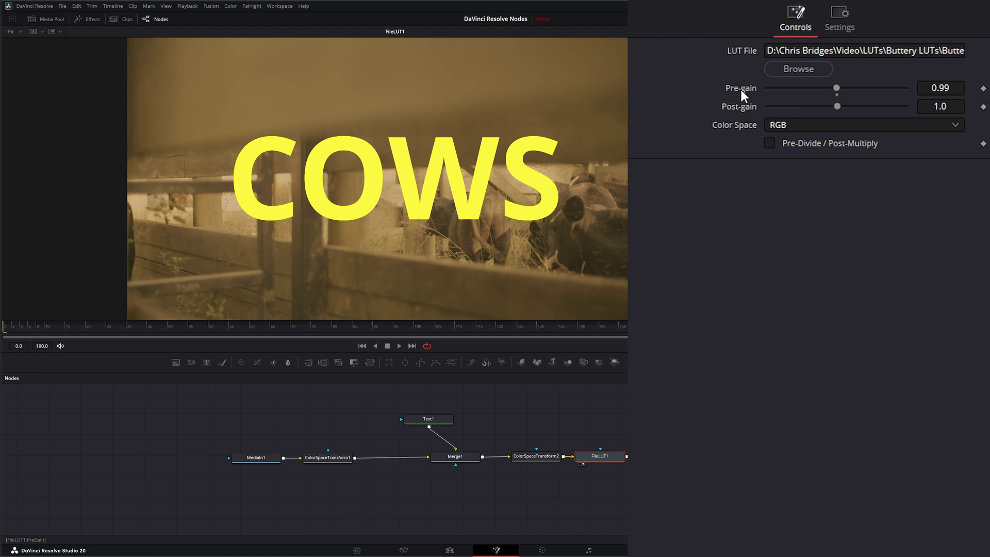
left_click_drag(837, 87, 830, 88)
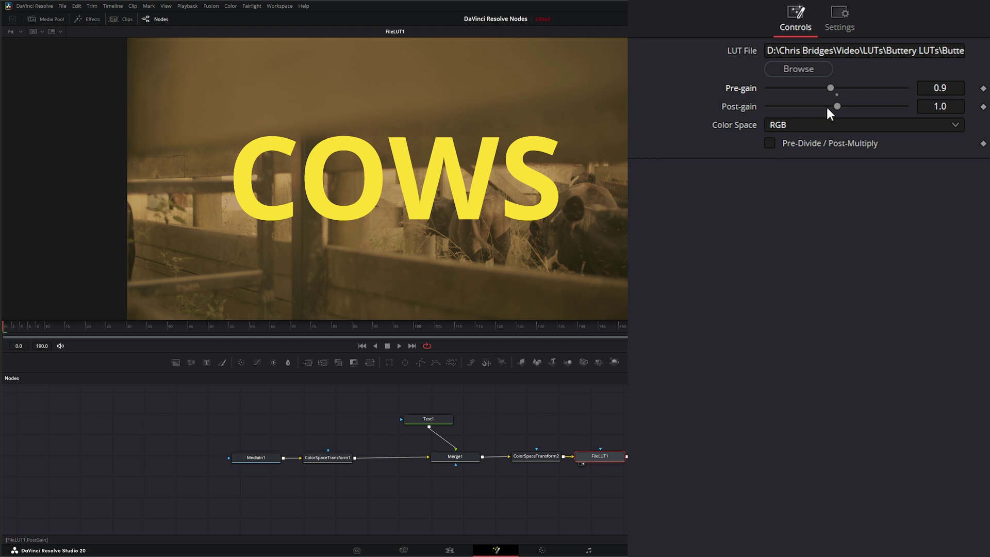
mouse_move(836, 105)
left_mouse_down()
mouse_move(847, 104)
mouse_move(836, 104)
left_mouse_up()
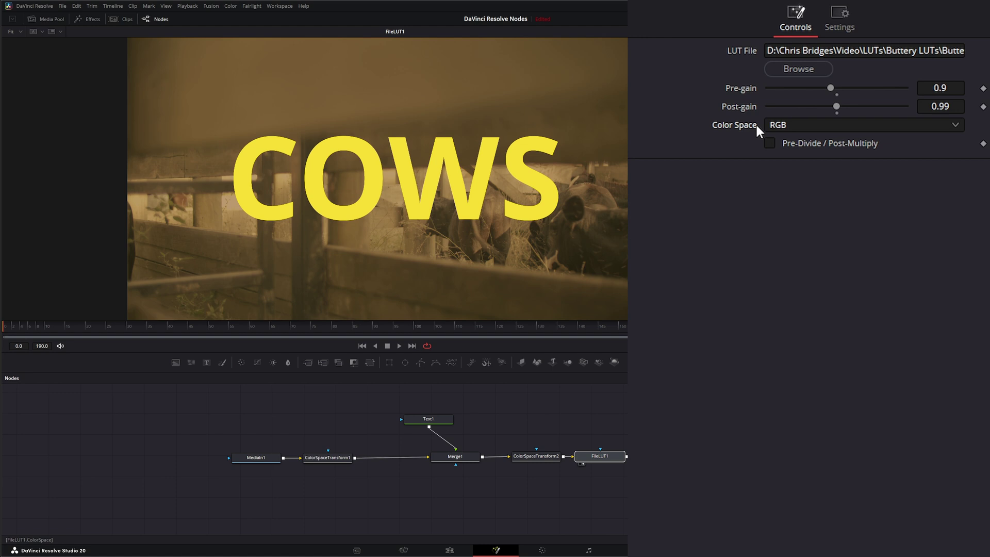
Test CMY as FileLUT1's Color Space, revert it to RGB, and play the MediaOut1 output
left_click(804, 124)
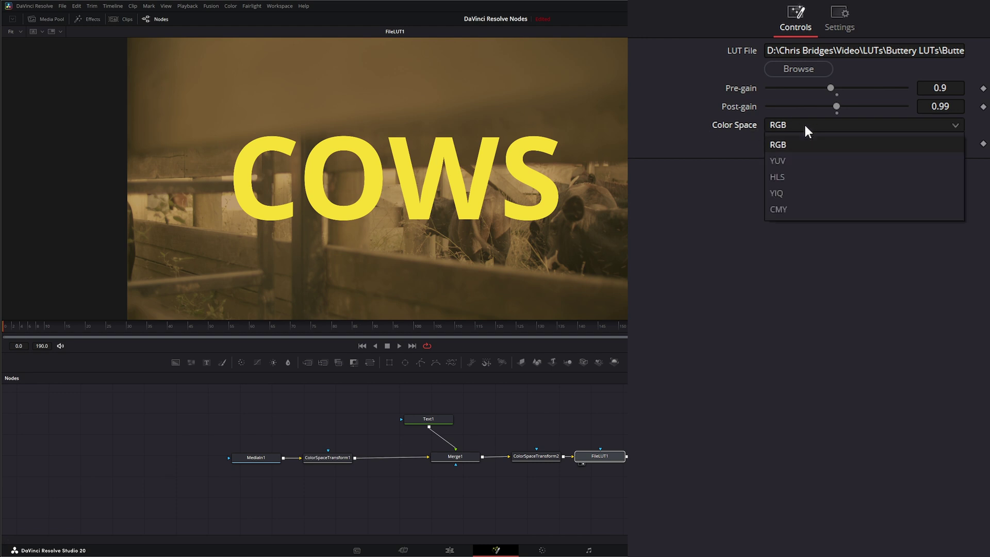
left_click(777, 144)
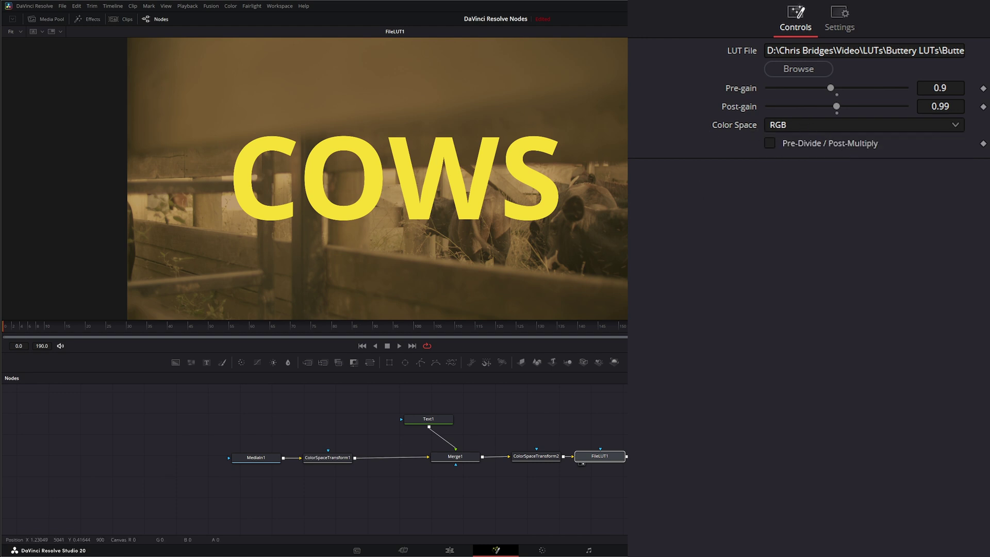
left_click(785, 124)
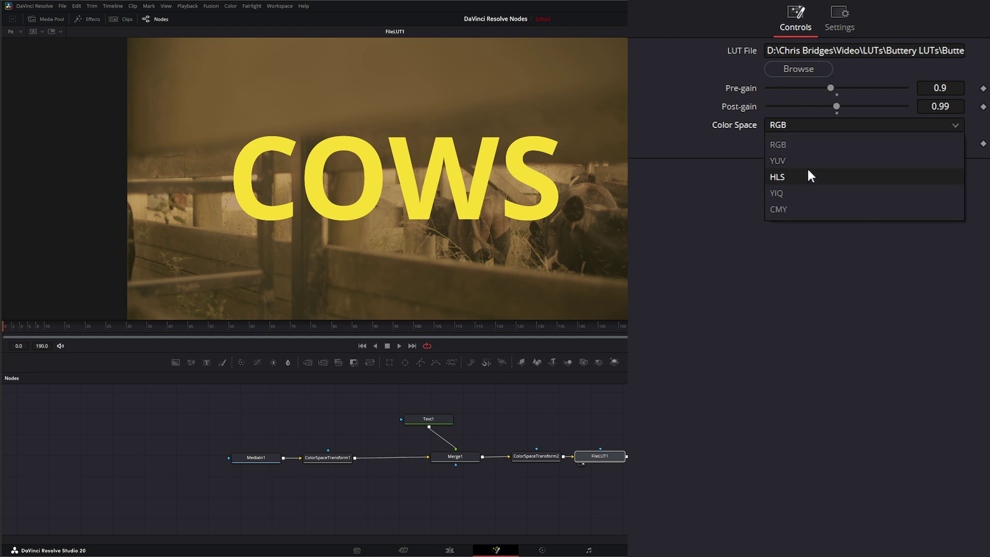
left_click(802, 211)
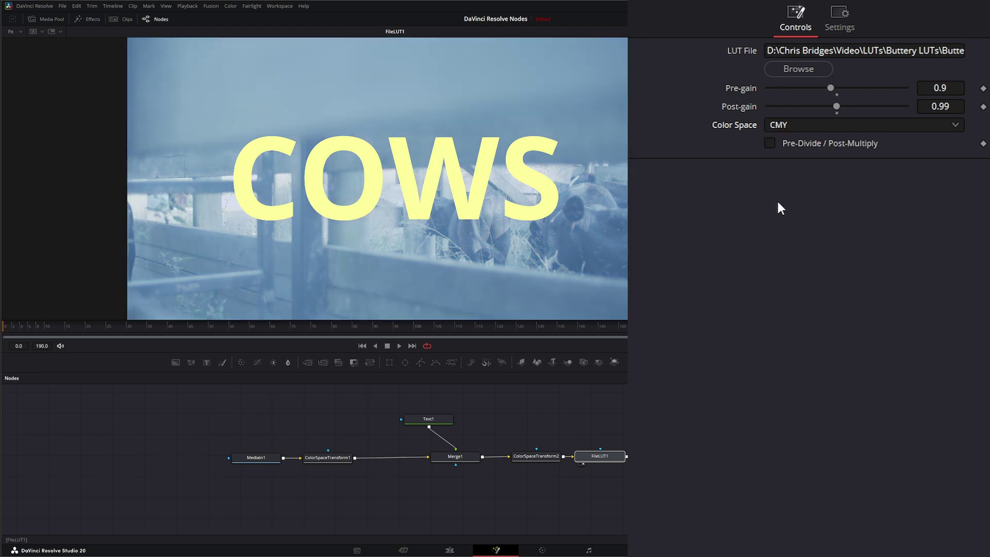
left_click(798, 120)
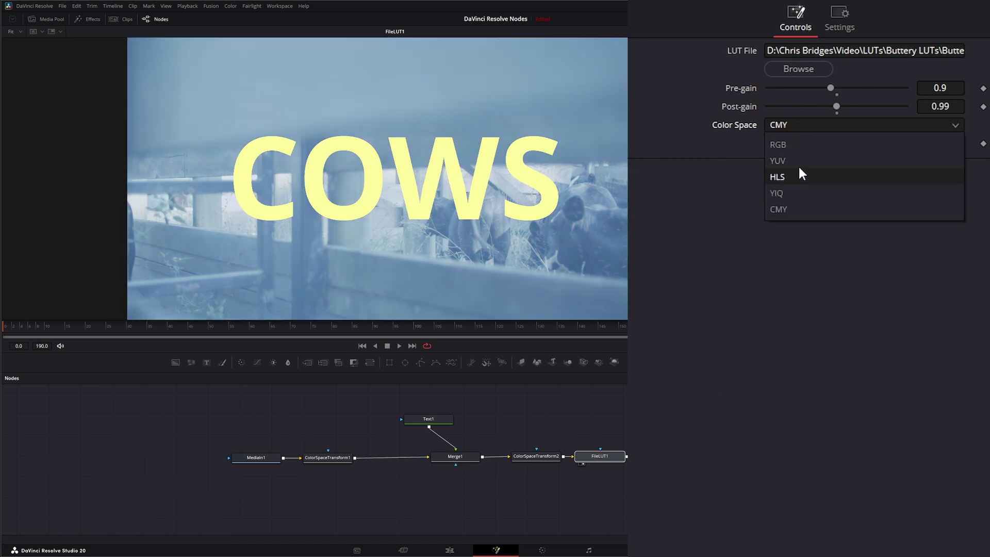
left_click(798, 143)
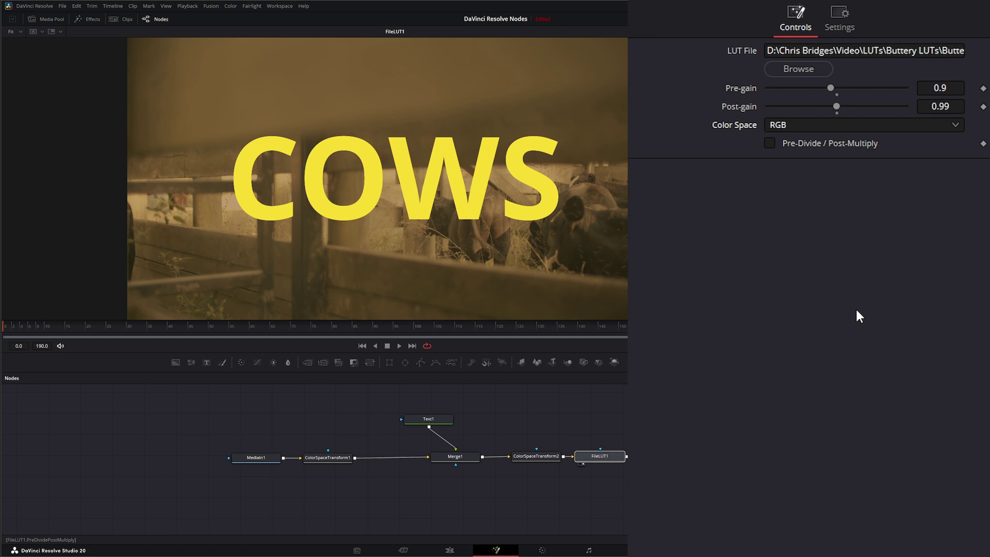
key("space")
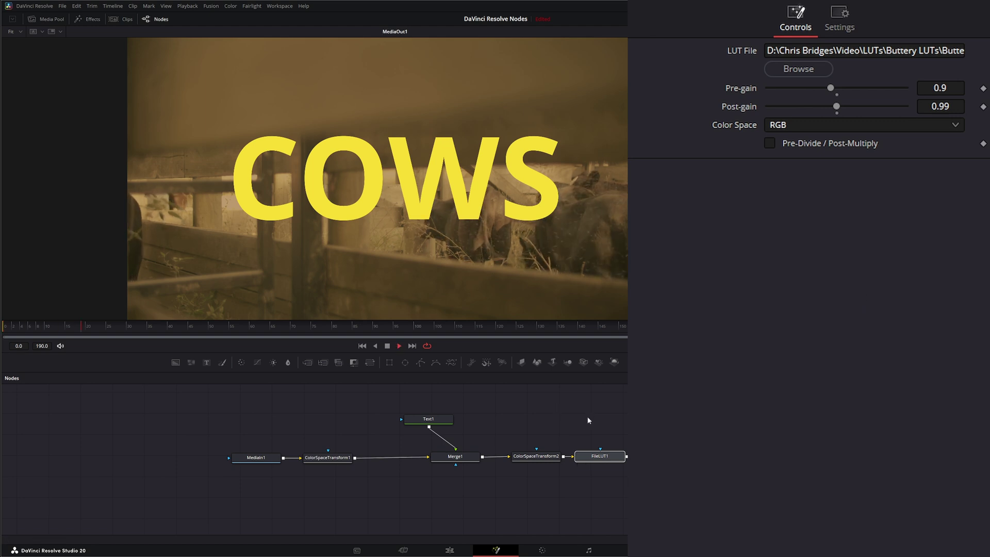